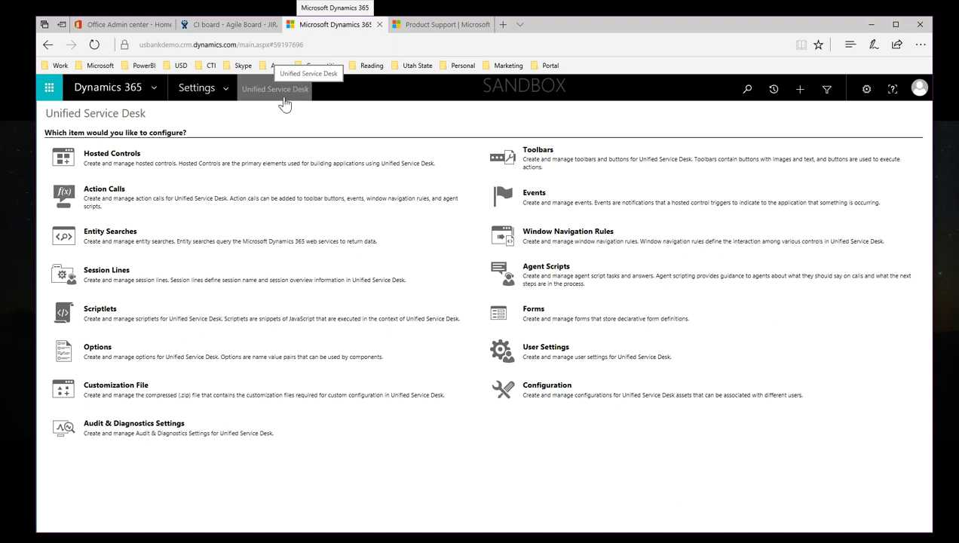
# Browse the Sales and Settings areas, and open the Unified Service Desk configuration page under Settings.
pyautogui.click(225, 90)
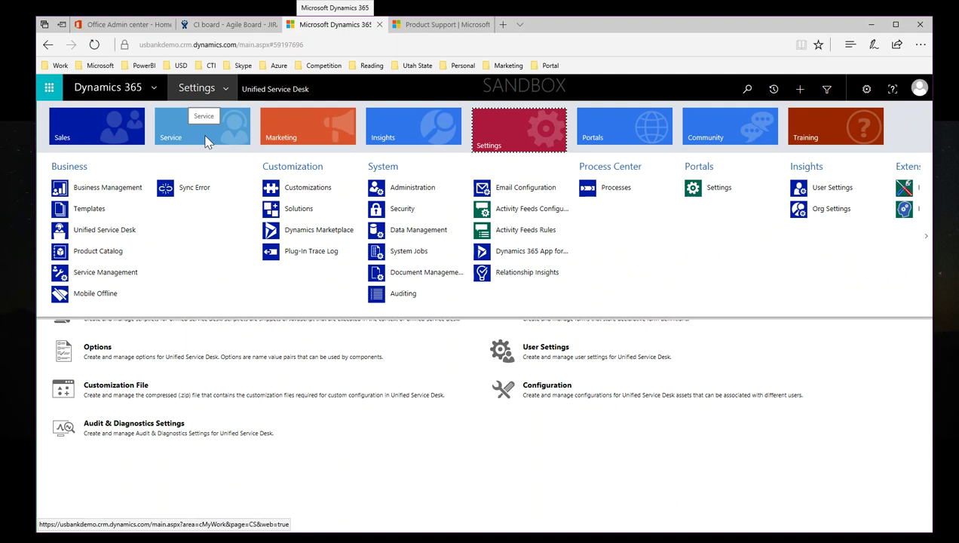
pyautogui.click(113, 130)
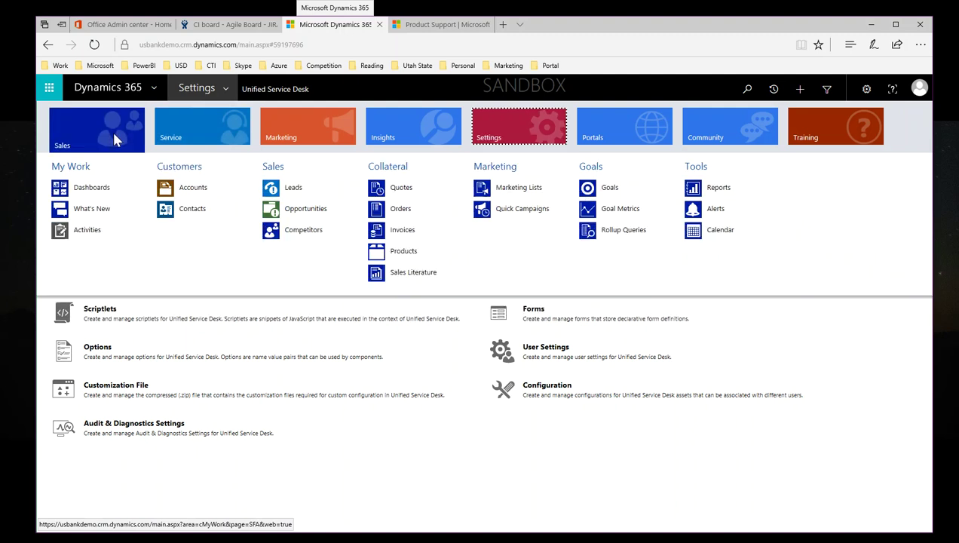
pyautogui.click(518, 134)
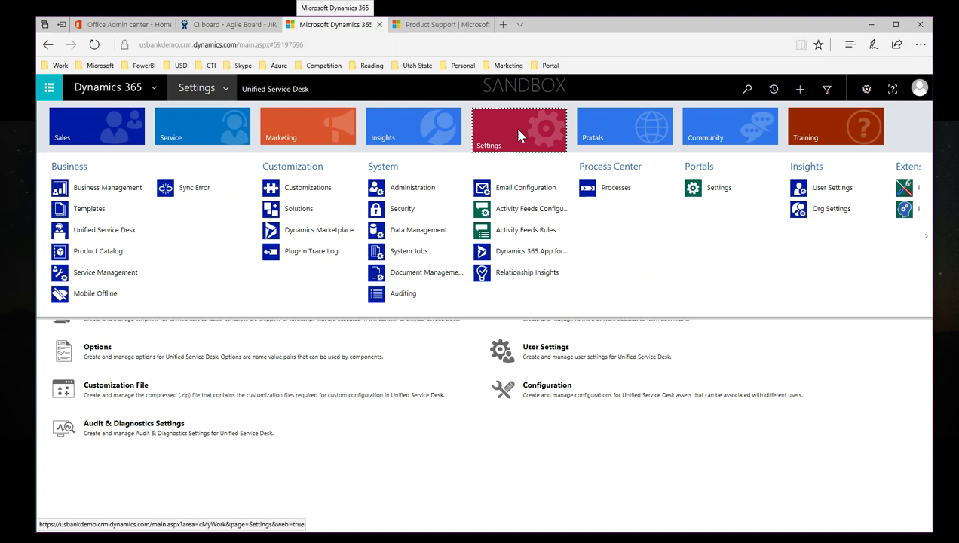
pyautogui.click(126, 239)
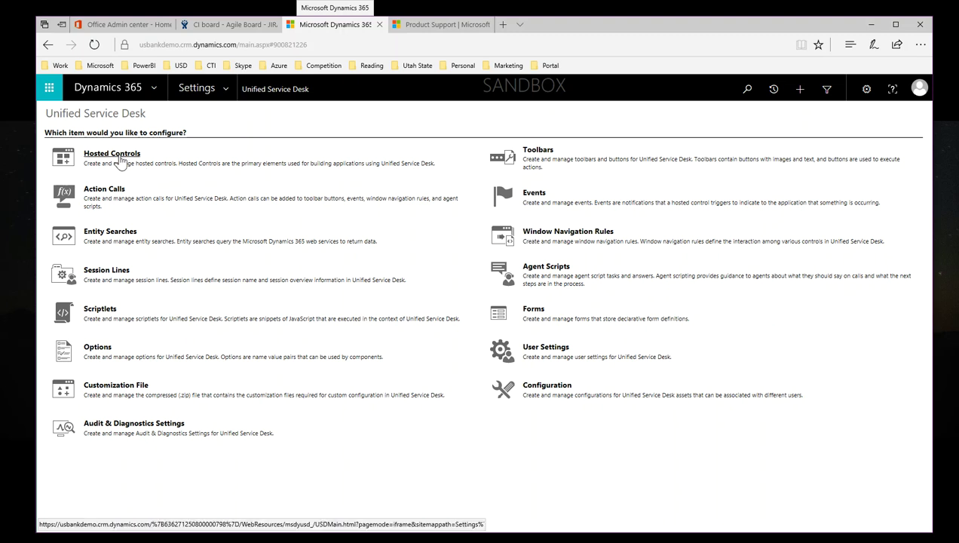
# View the list of active Hosted Controls, return to the Unified Service Desk page and choose Configuration.
pyautogui.click(119, 159)
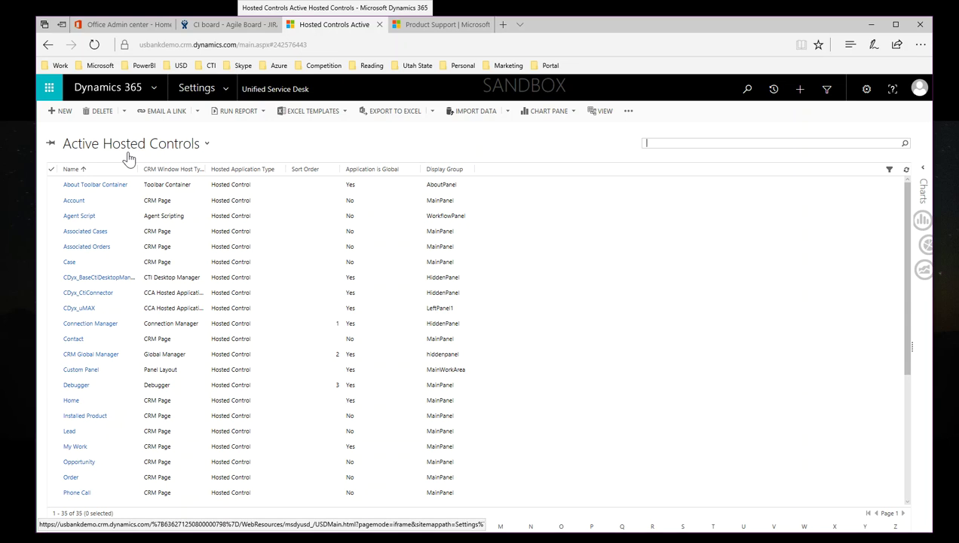
pyautogui.click(276, 92)
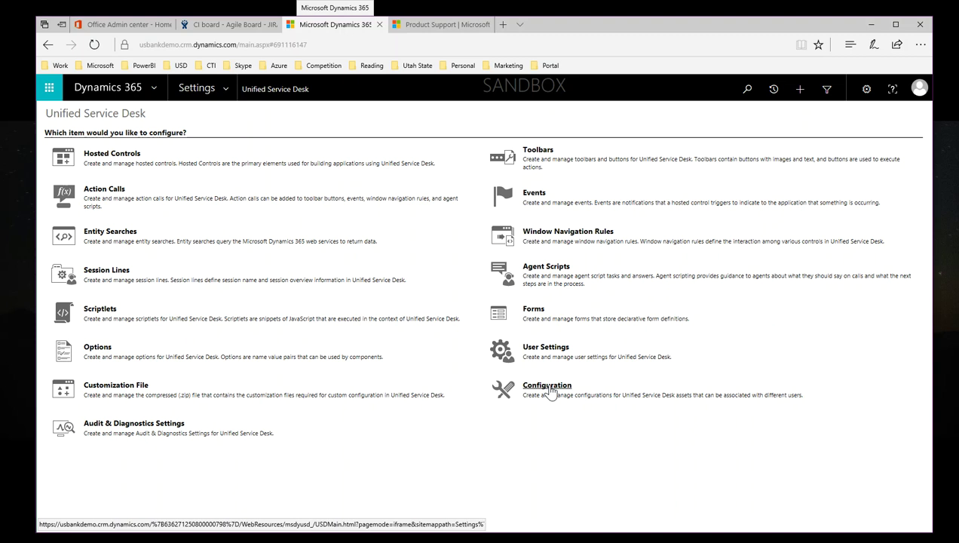
pyautogui.click(549, 389)
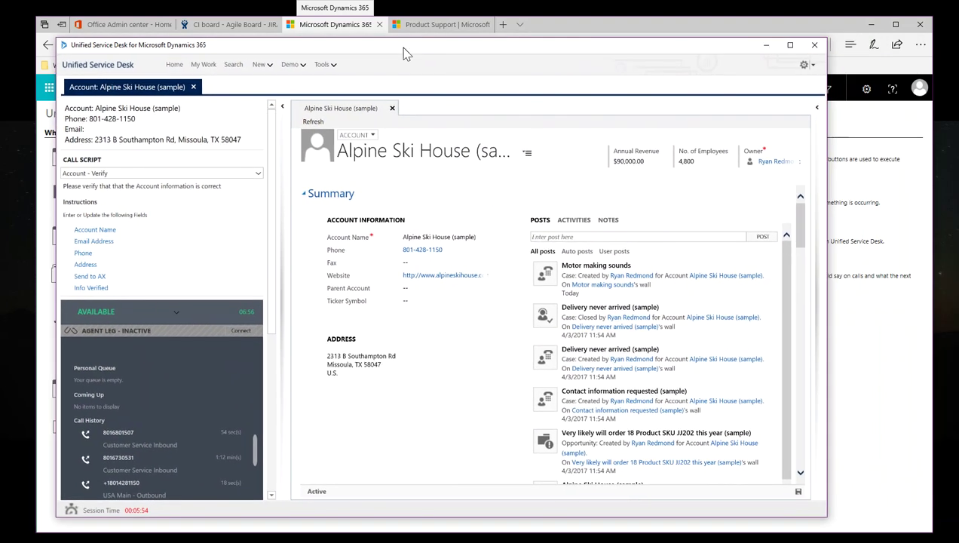
# Enlarge the Unified Service Desk client window and complete the Info Verified script instruction for Alpine Ski House.
pyautogui.moveTo(403, 53); pyautogui.dragTo(379, 32)
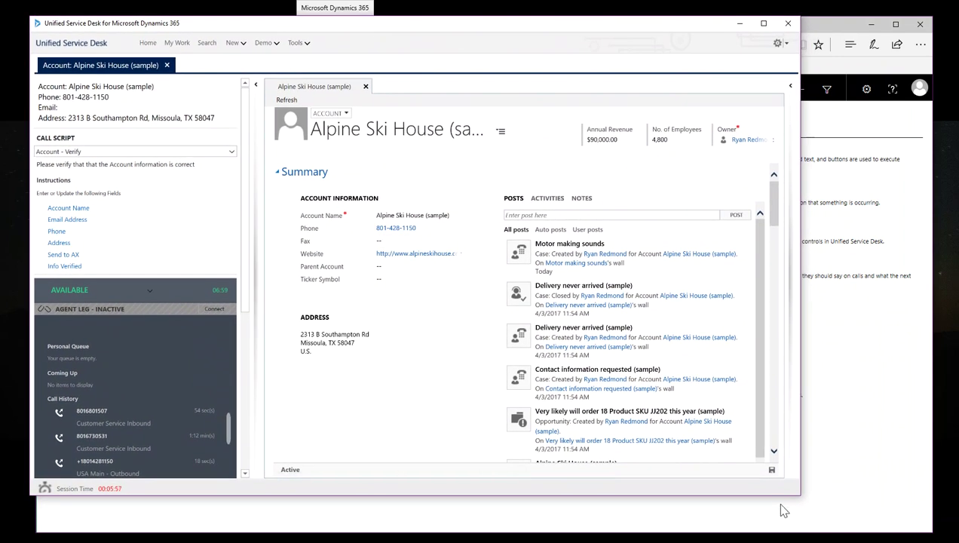
pyautogui.moveTo(799, 499); pyautogui.dragTo(873, 526)
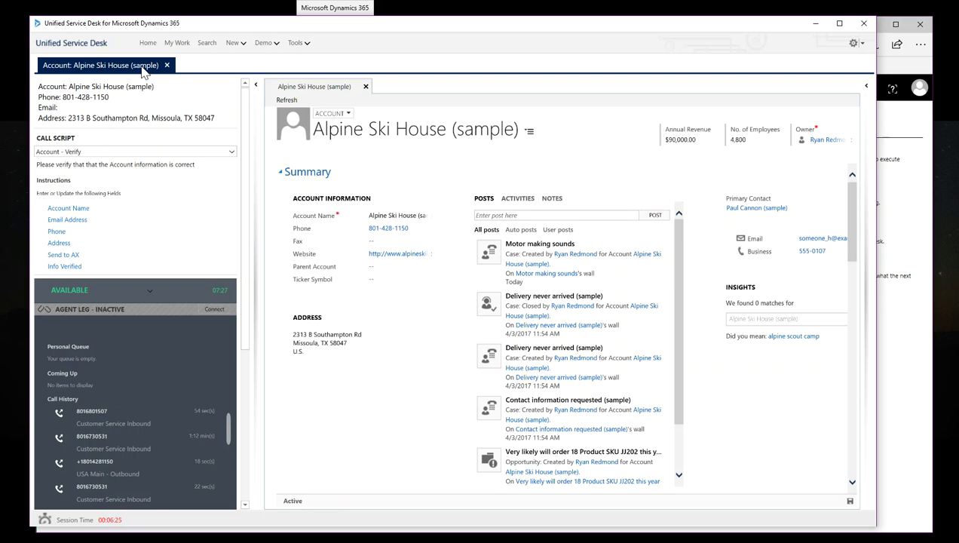
pyautogui.click(90, 268)
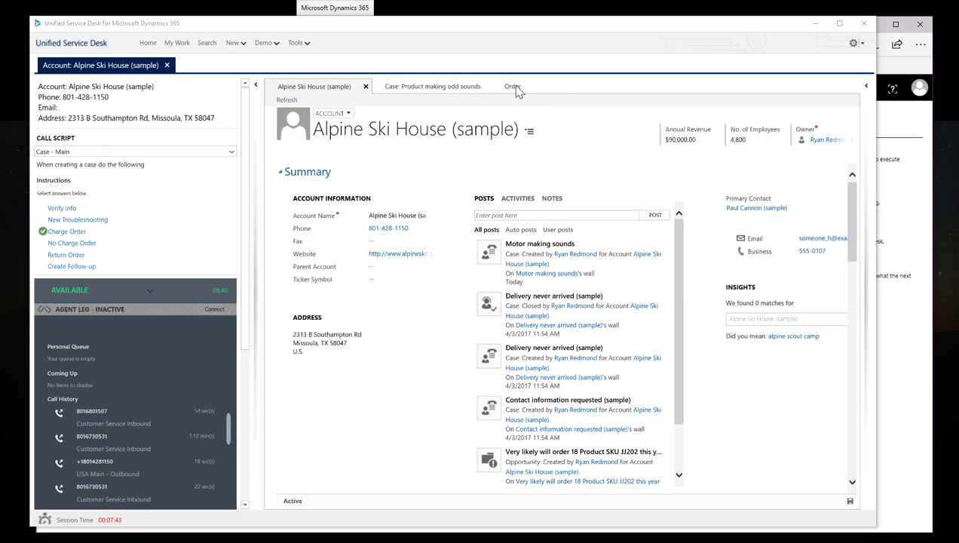
# Search for "bl" and open the Blue Yonder Airlines (sample) account as a second session.
pyautogui.click(207, 44)
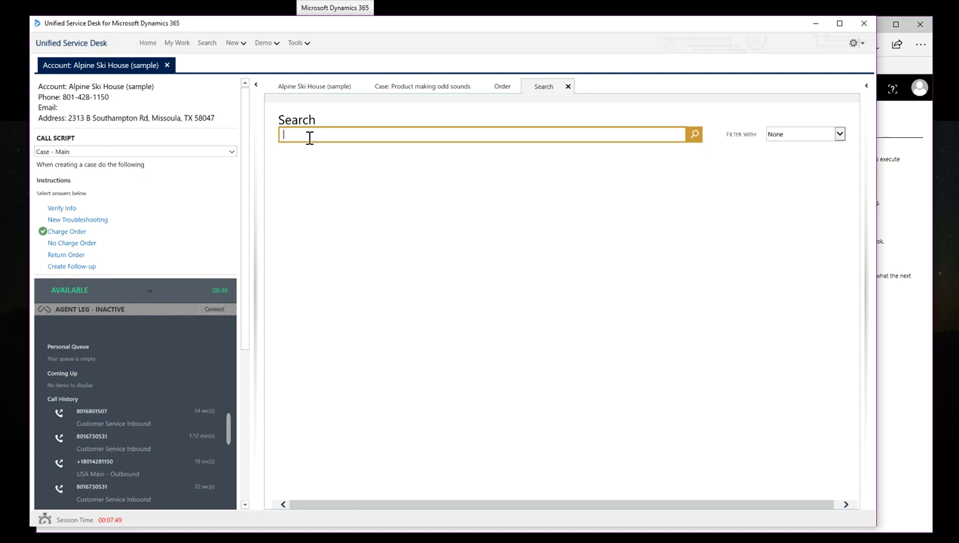
pyautogui.write('bl')
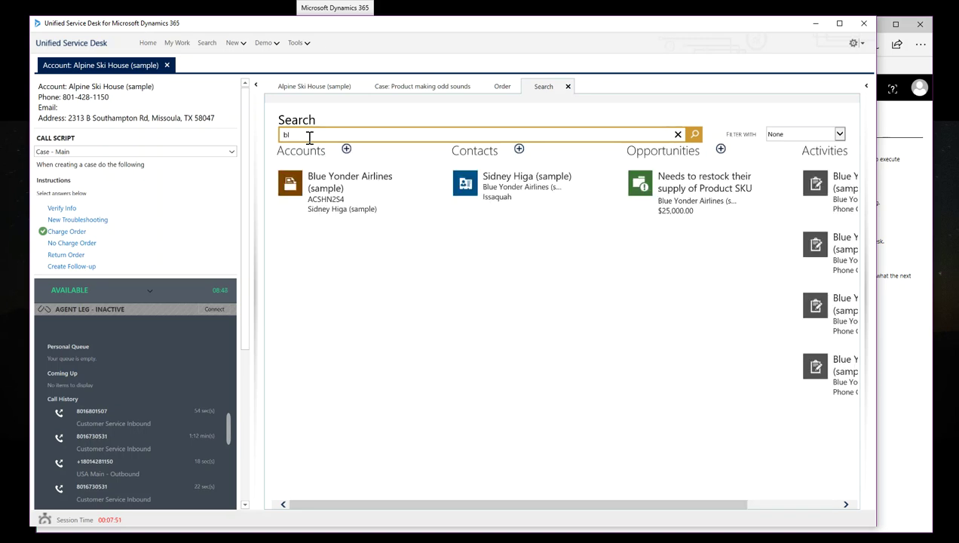
pyautogui.click(339, 190)
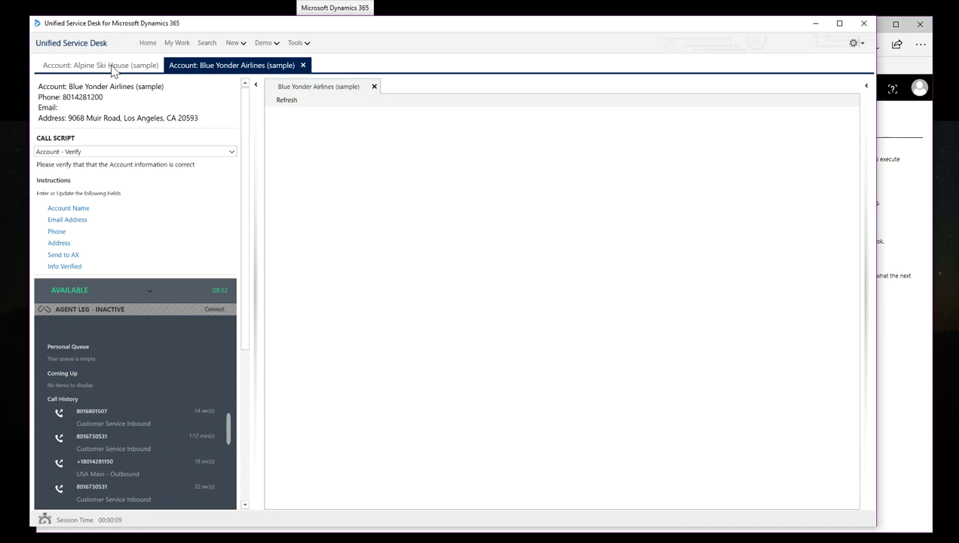
# View the "Product making odd sounds" case in the Alpine Ski House session, and return to the Blue Yonder Airlines session.
pyautogui.click(113, 66)
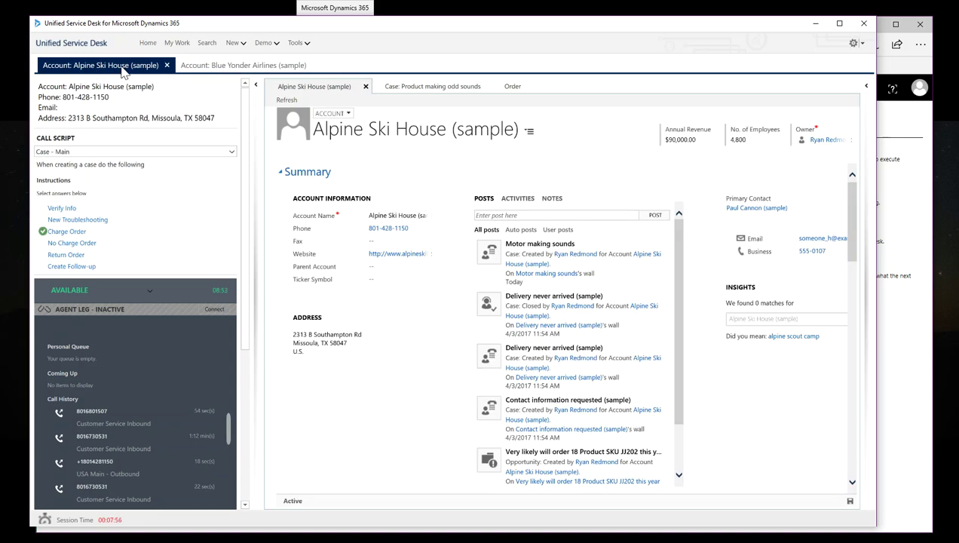
pyautogui.click(420, 86)
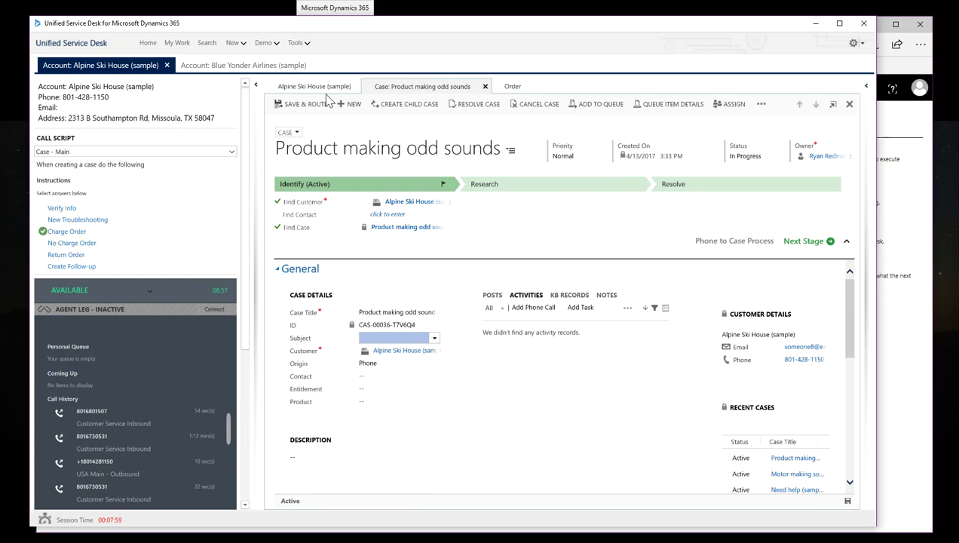
pyautogui.click(265, 66)
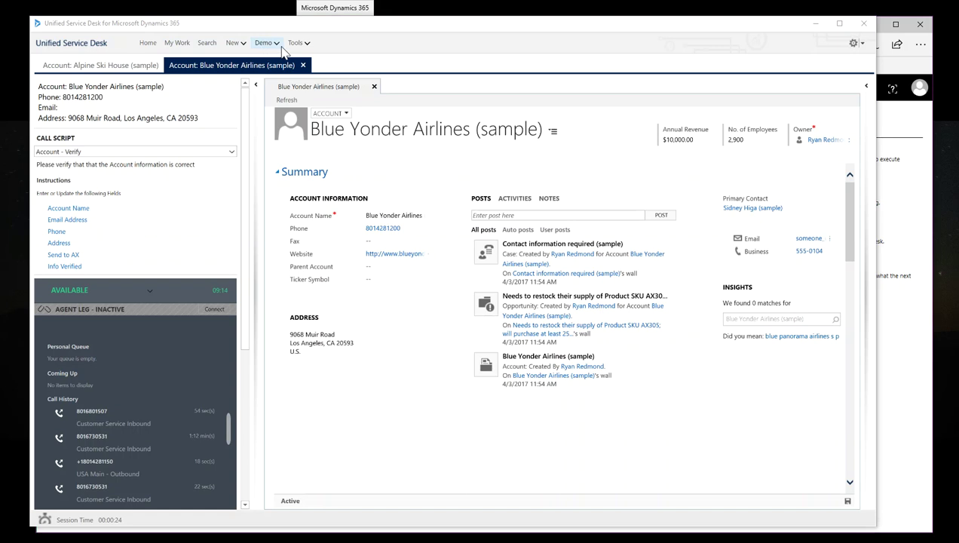
# Open the FedEx site within the Blue Yonder Airlines session.
pyautogui.click(304, 46)
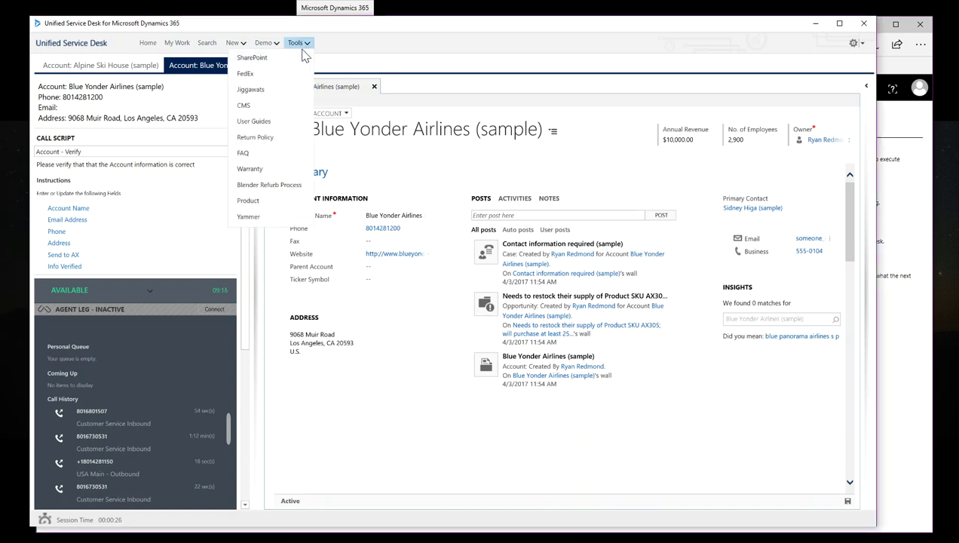
pyautogui.click(259, 75)
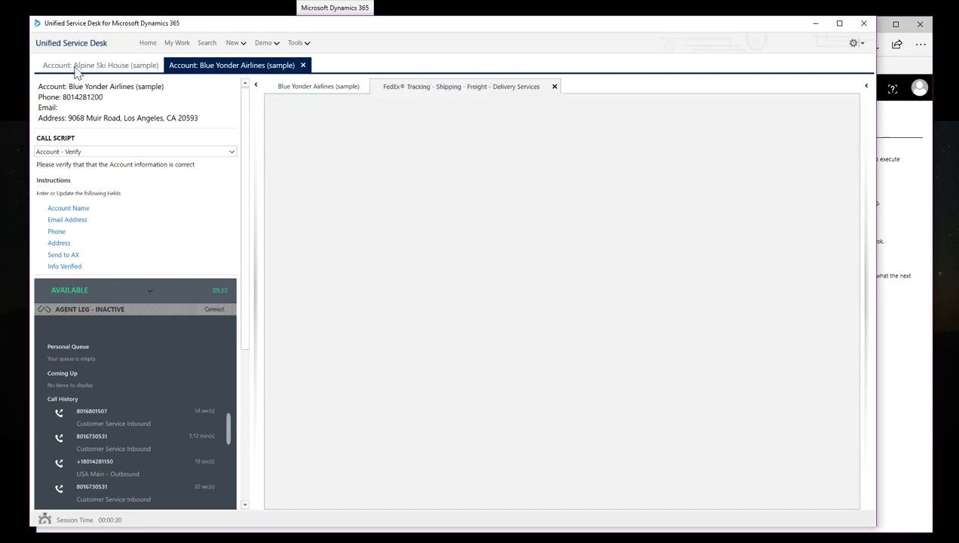
# Compare the Alpine Ski House and Blue Yonder Airlines sessions, viewing the FedEx page and the Blue Yonder account record.
pyautogui.click(75, 67)
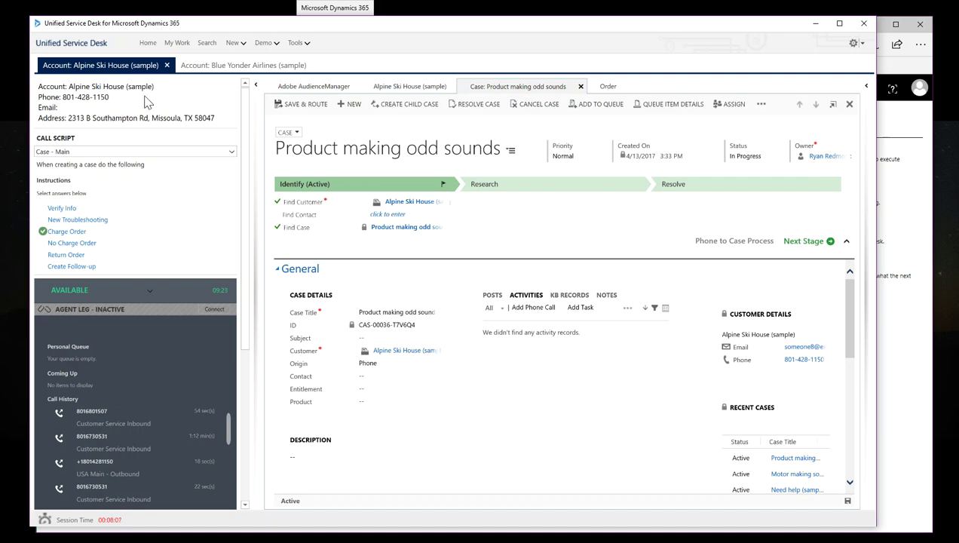
pyautogui.click(233, 67)
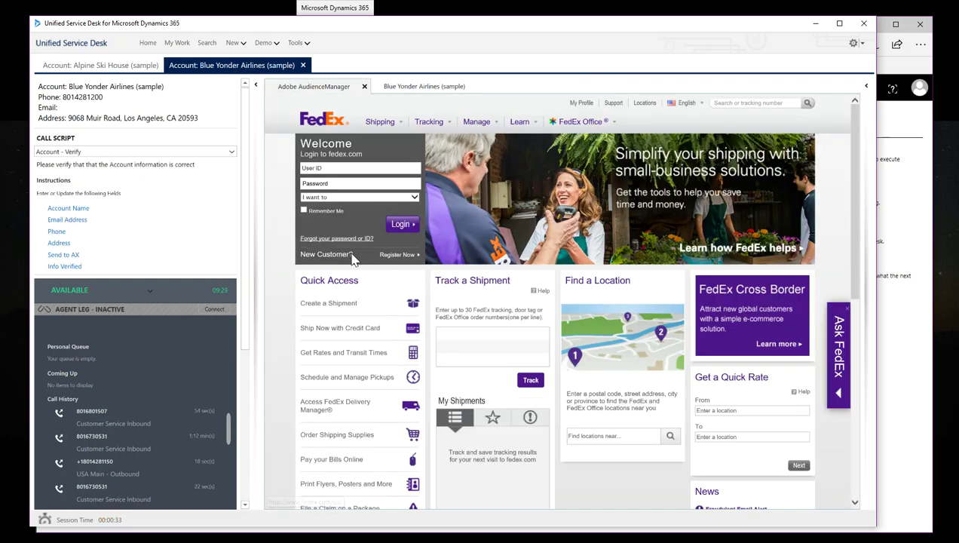
pyautogui.click(424, 86)
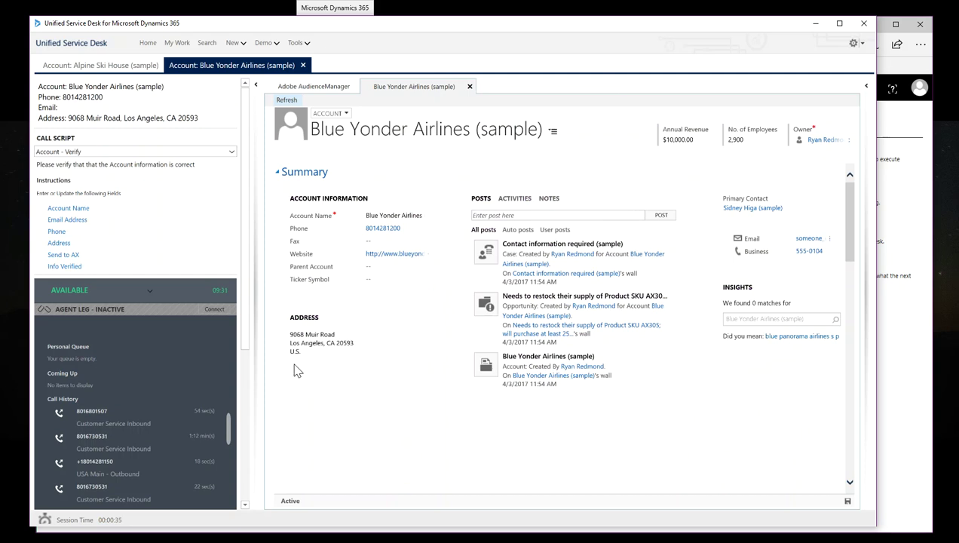
pyautogui.click(310, 88)
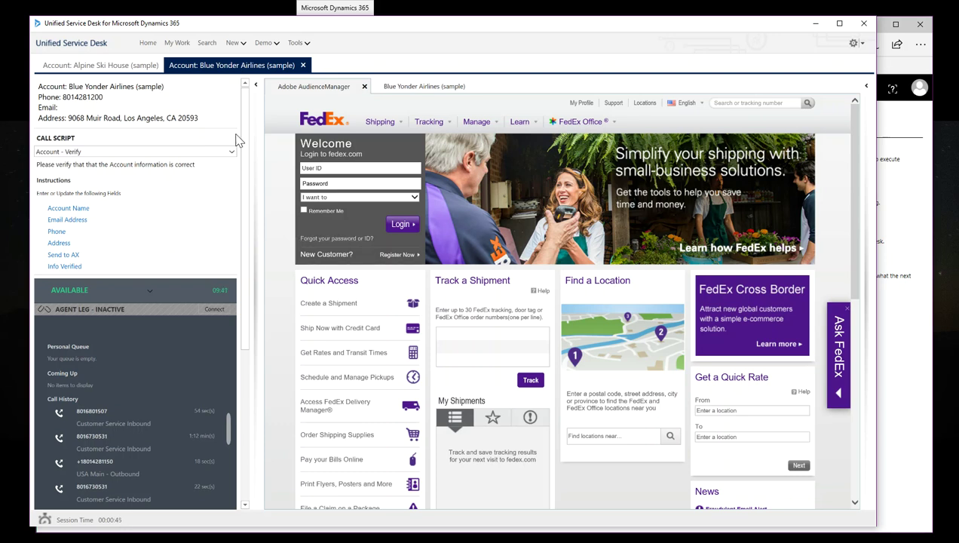
pyautogui.click(417, 87)
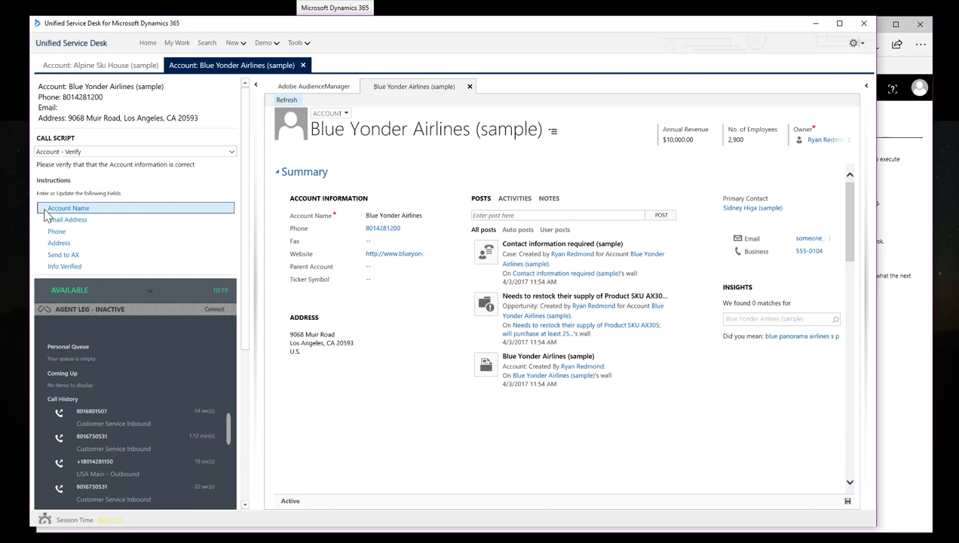
# Complete the Blue Yonder Airlines verification instructions: Account Name, Email Address, Phone, Address, Send to AX and Info Verified.
pyautogui.click(44, 210)
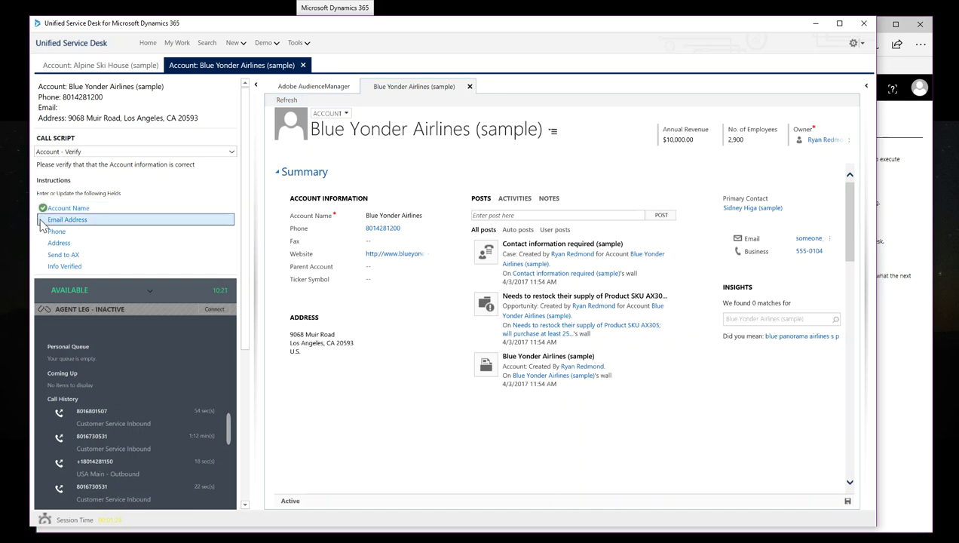
pyautogui.click(42, 219)
pyautogui.click(42, 231)
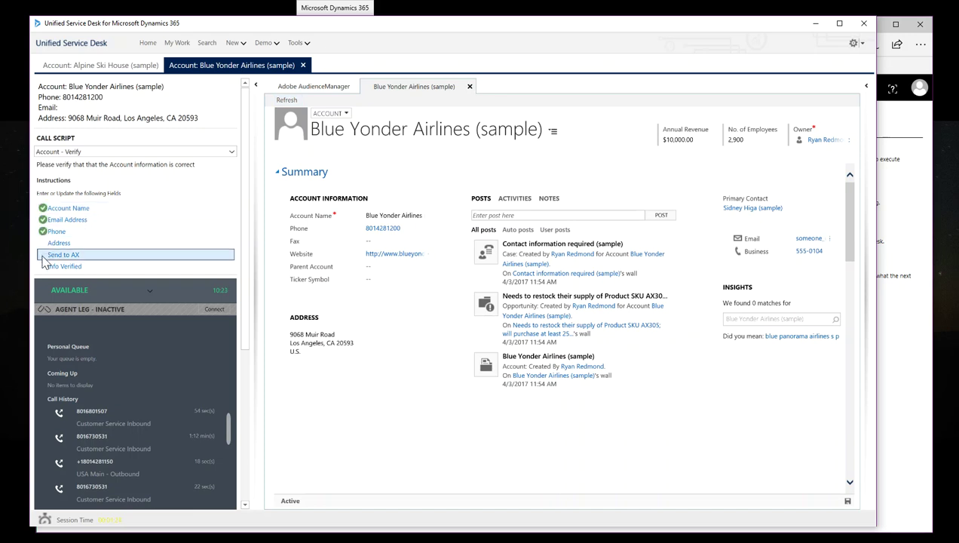
pyautogui.click(43, 242)
pyautogui.click(43, 254)
pyautogui.click(46, 267)
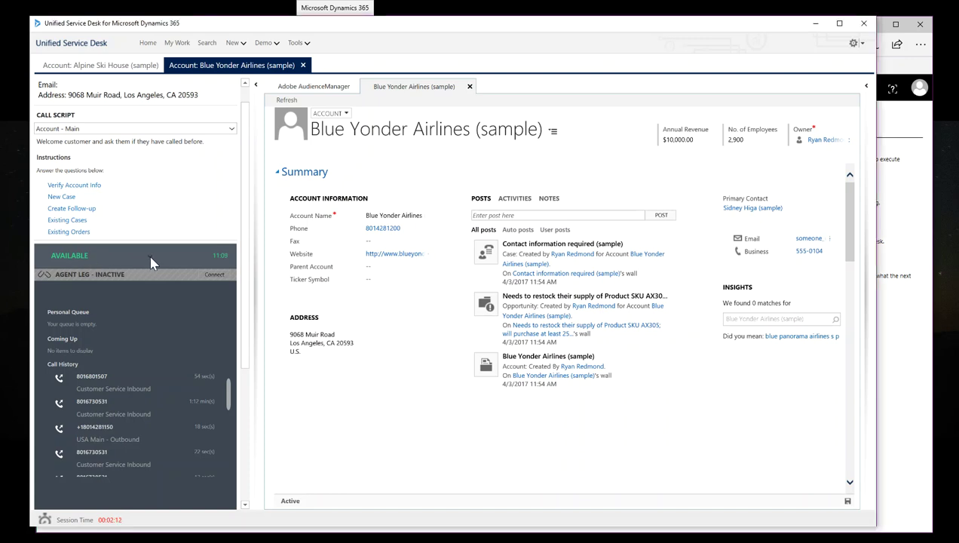
# Set the agent status to UNAVAILABLE and look through the call history in the phone control.
pyautogui.click(151, 260)
pyautogui.click(106, 284)
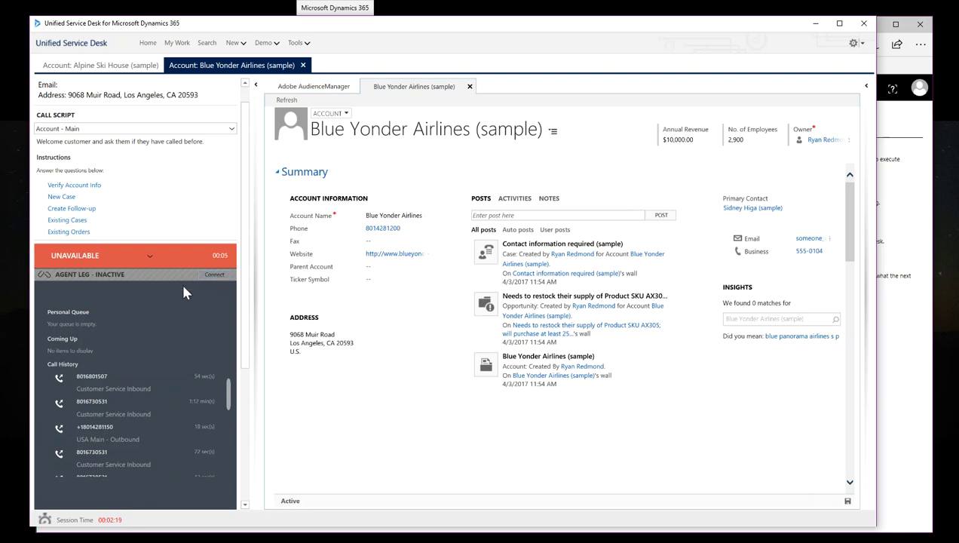
pyautogui.scroll(-2, 83, 392)
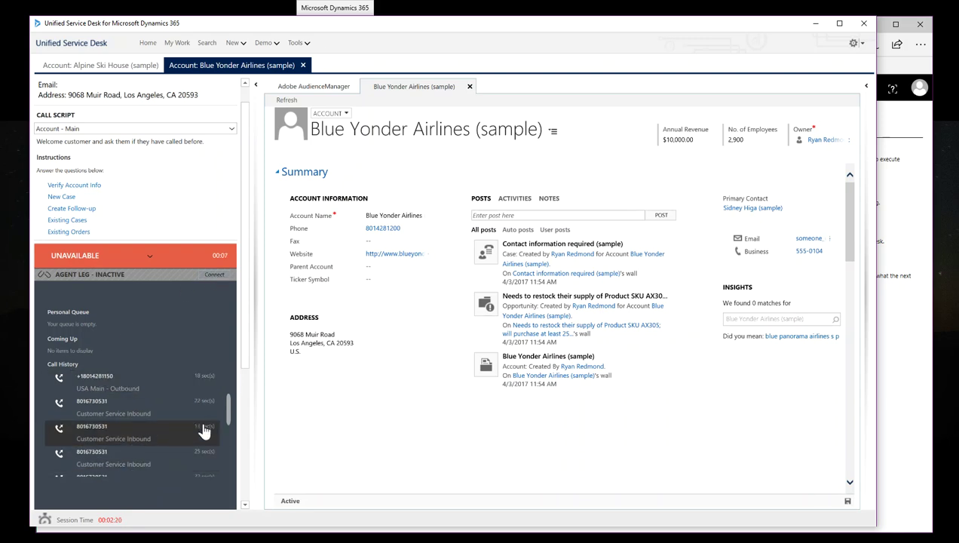
pyautogui.moveTo(246, 359); pyautogui.dragTo(250, 407)
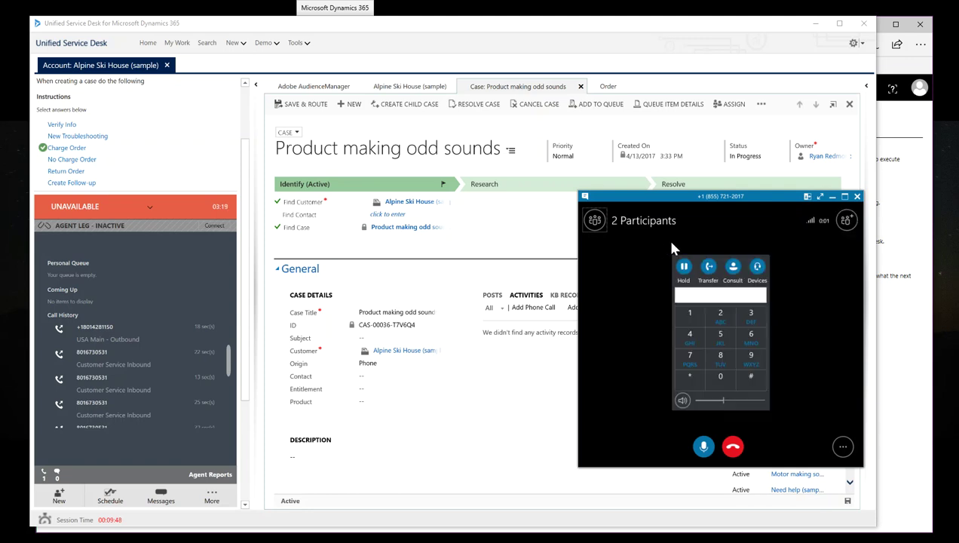
# Send 1 from the keypad of the ongoing test call and set the agent status to AVAILABLE.
pyautogui.click(694, 323)
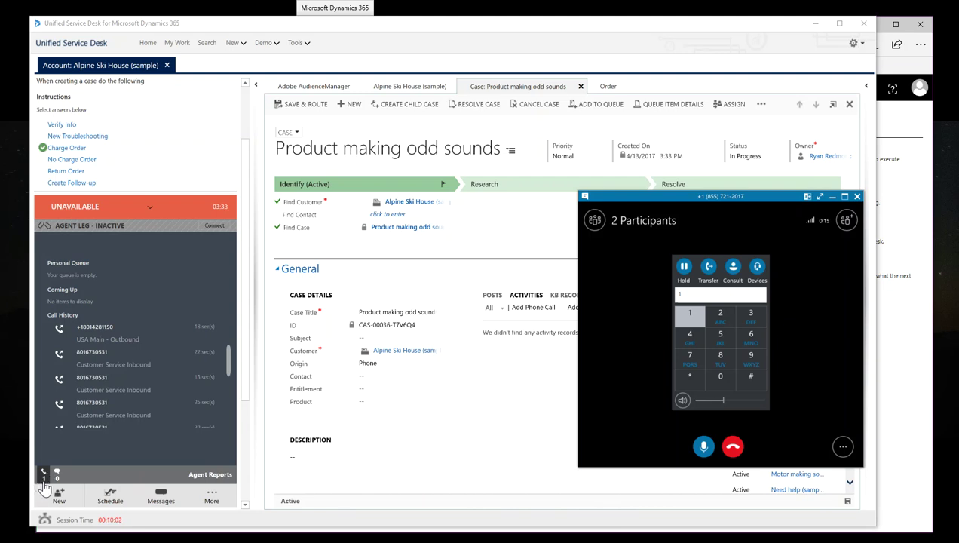
pyautogui.click(149, 211)
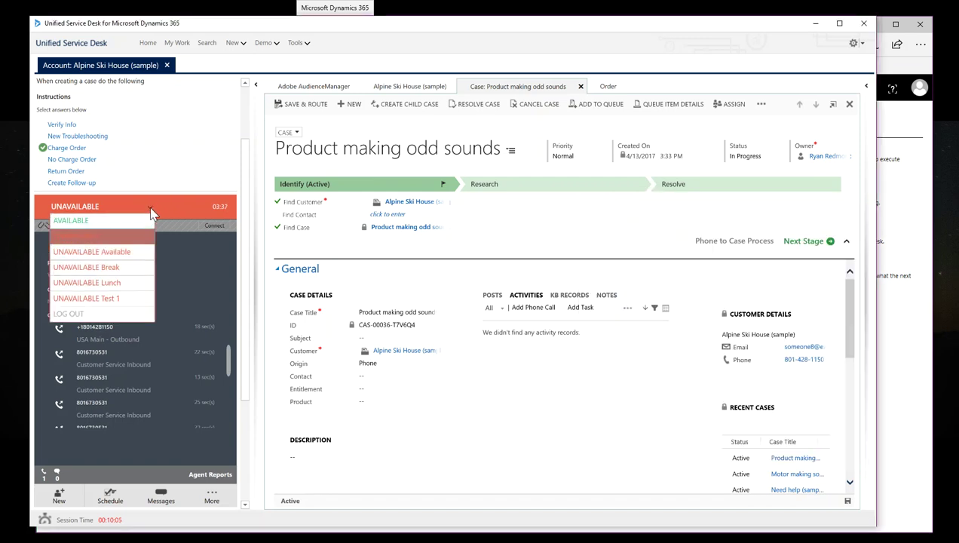
pyautogui.click(101, 223)
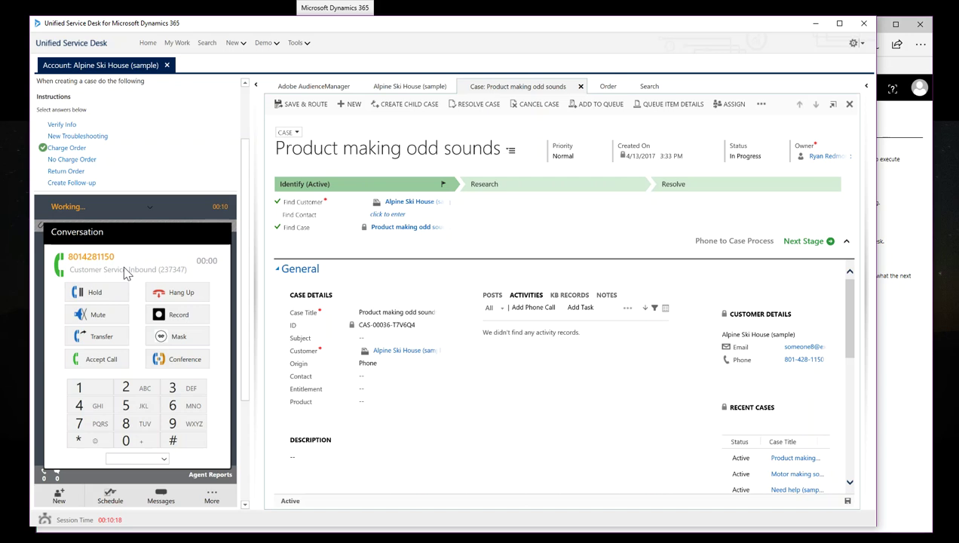
# Accept the incoming Customer Service call and open the Alpine Ski House account from the caller's search results.
pyautogui.click(111, 359)
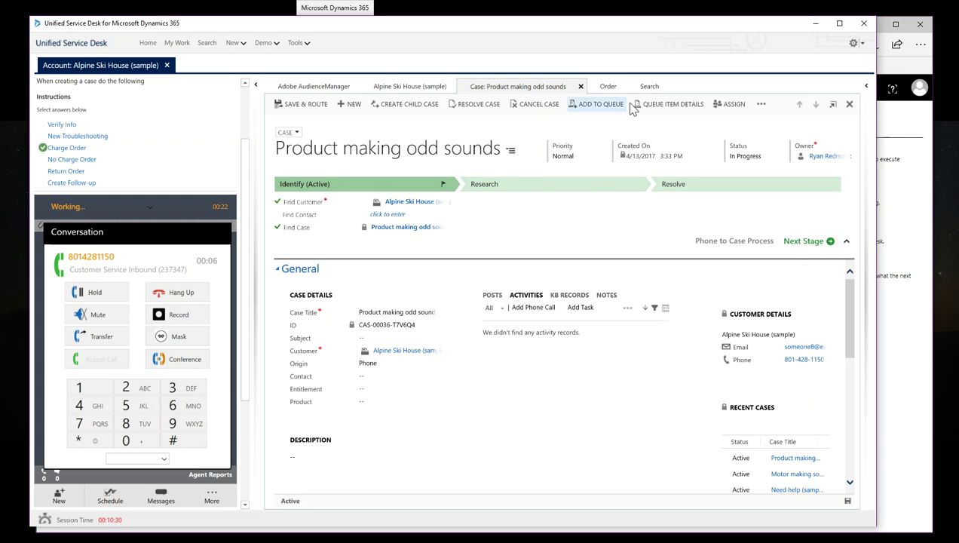
pyautogui.click(649, 88)
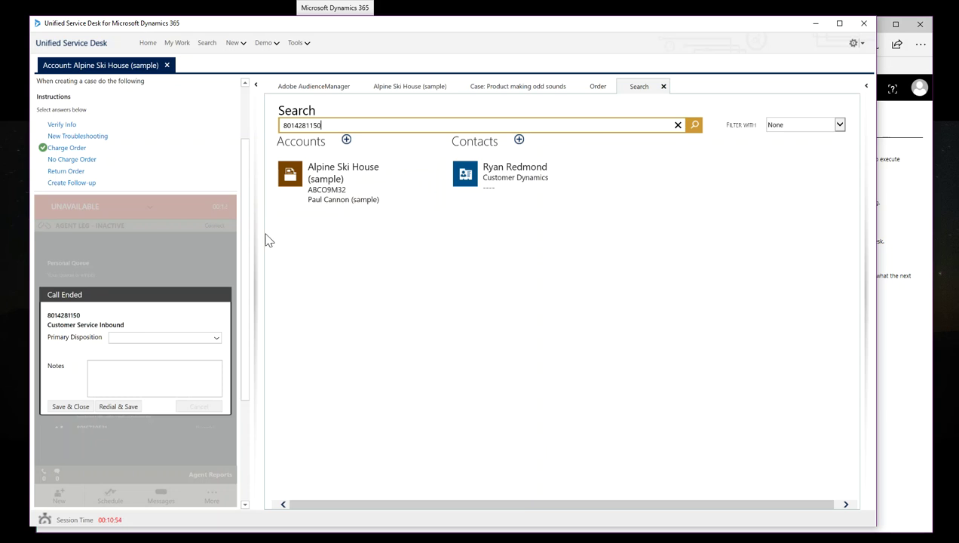
pyautogui.click(310, 207)
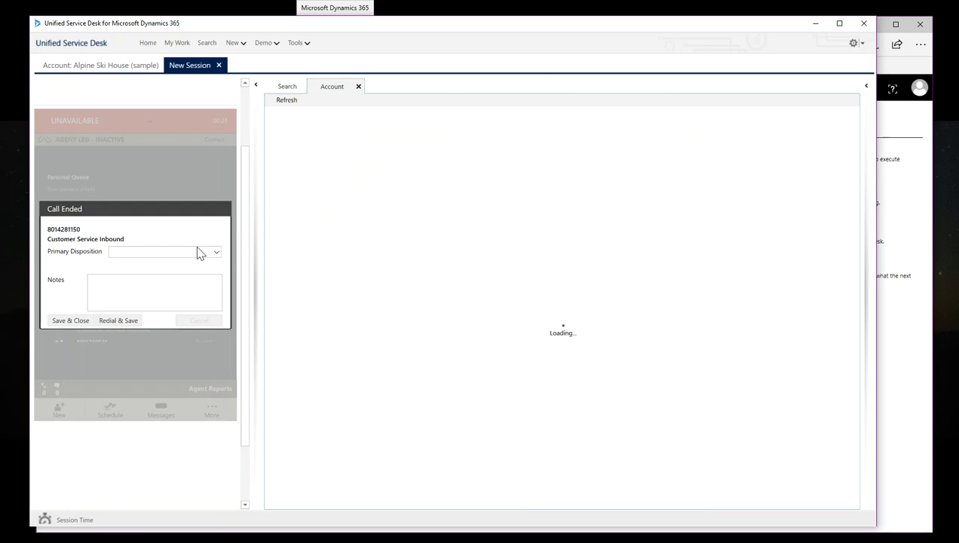
# Save and close the ended inbound call with the primary disposition Account Update and the note "Thanks for the call.".
pyautogui.click(194, 259)
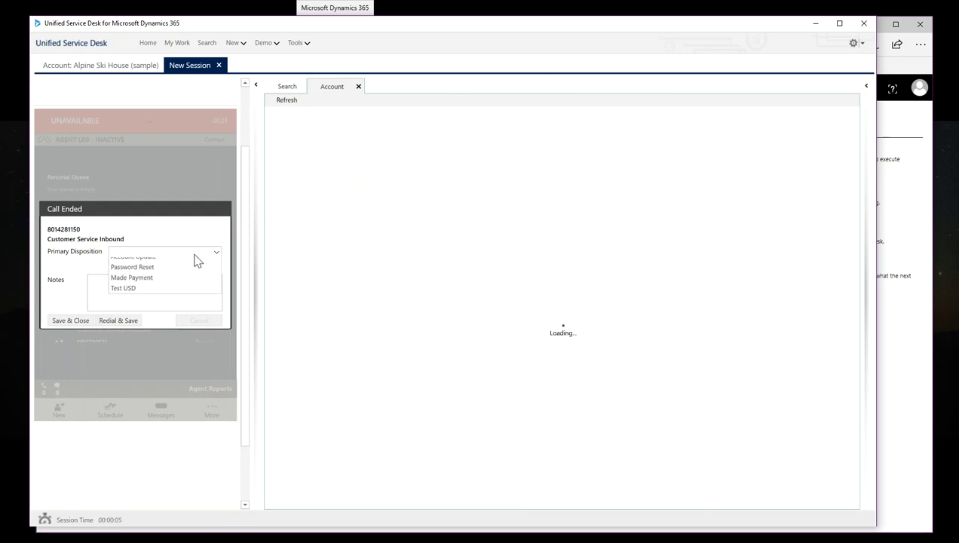
pyautogui.click(137, 265)
pyautogui.click(125, 289)
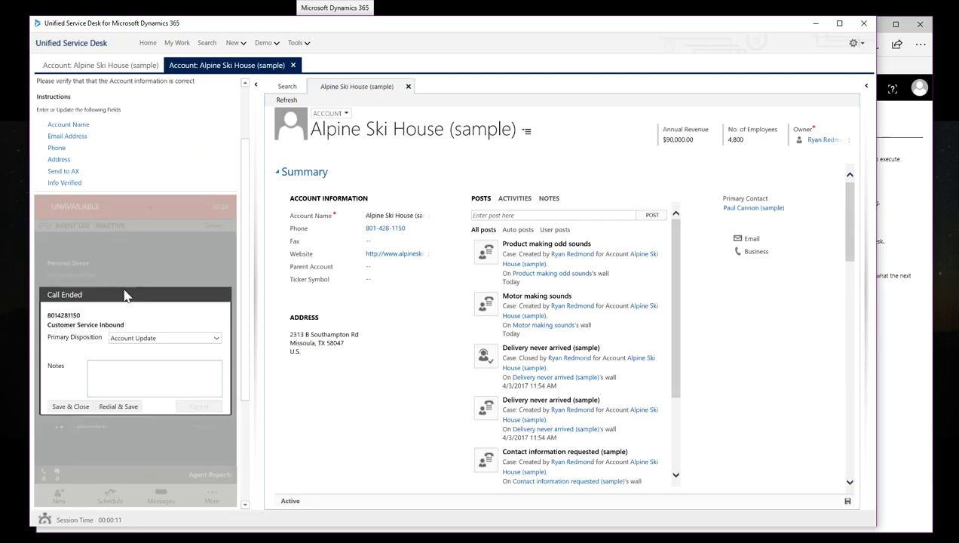
pyautogui.click(118, 376)
pyautogui.write('Thanks for')
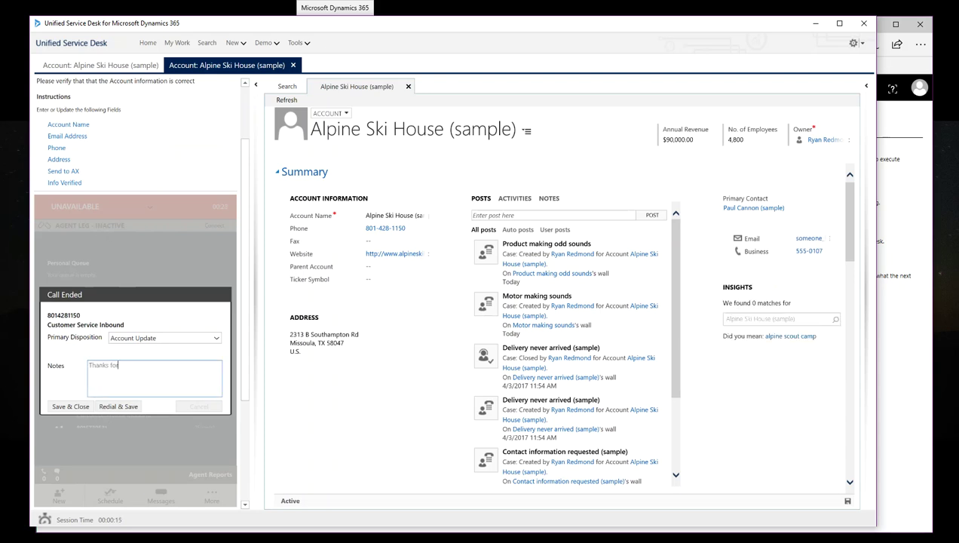
pyautogui.write(' the call')
pyautogui.click(71, 407)
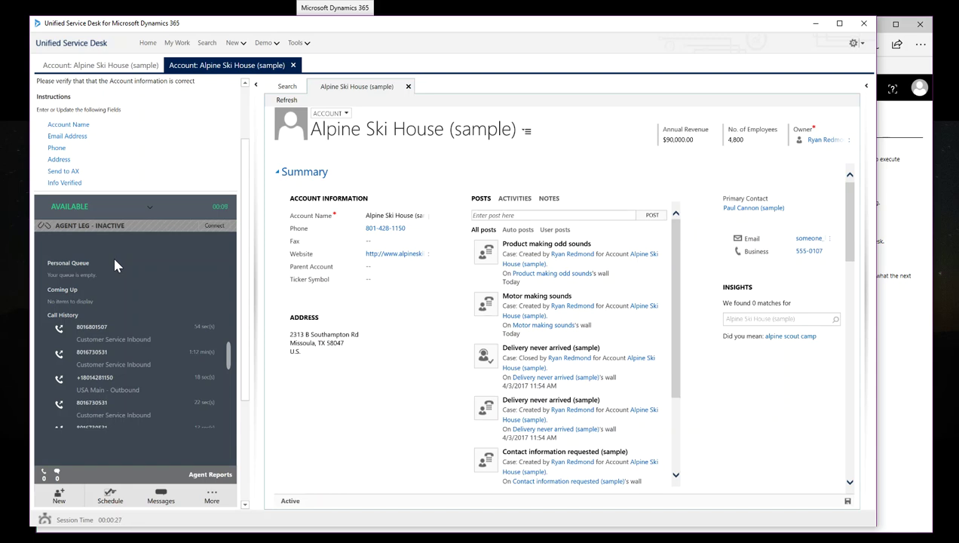
# Show the Alpine Ski House account's activities and call its phone number using the USA Main - Outbound skill.
pyautogui.click(514, 201)
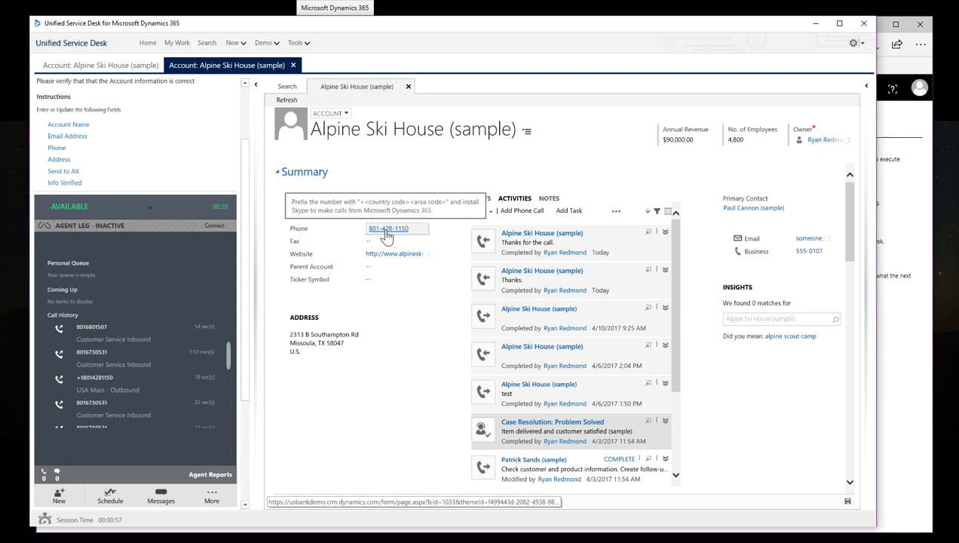
pyautogui.click(385, 229)
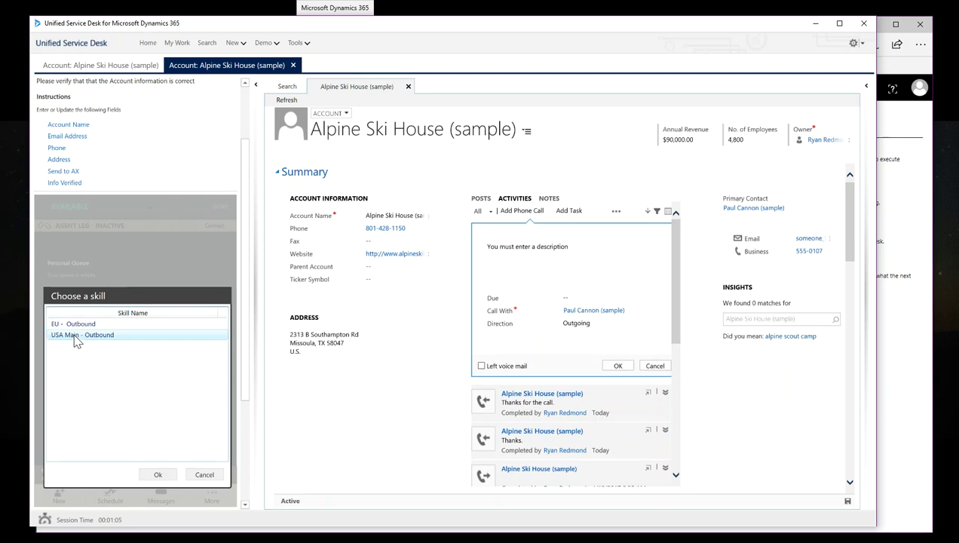
pyautogui.click(75, 338)
pyautogui.click(157, 474)
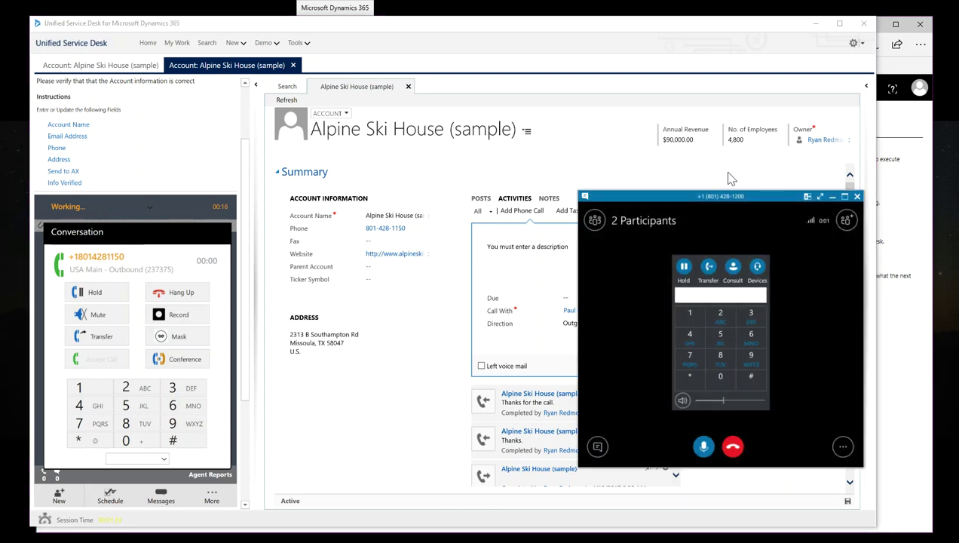
# Hang up the outbound call and save it with the primary disposition Made Payment and the note "Thanks for the payment.".
pyautogui.click(706, 451)
pyautogui.click(733, 448)
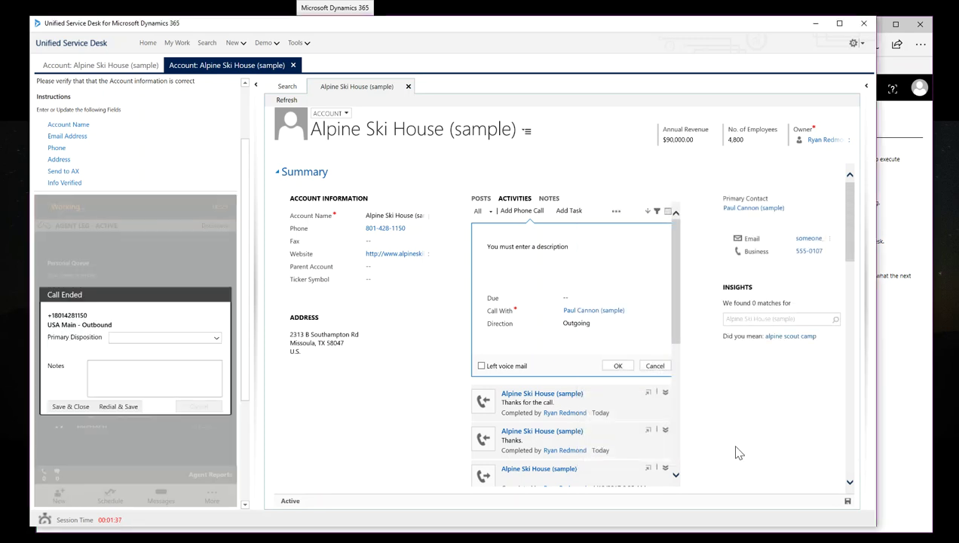
pyautogui.click(166, 338)
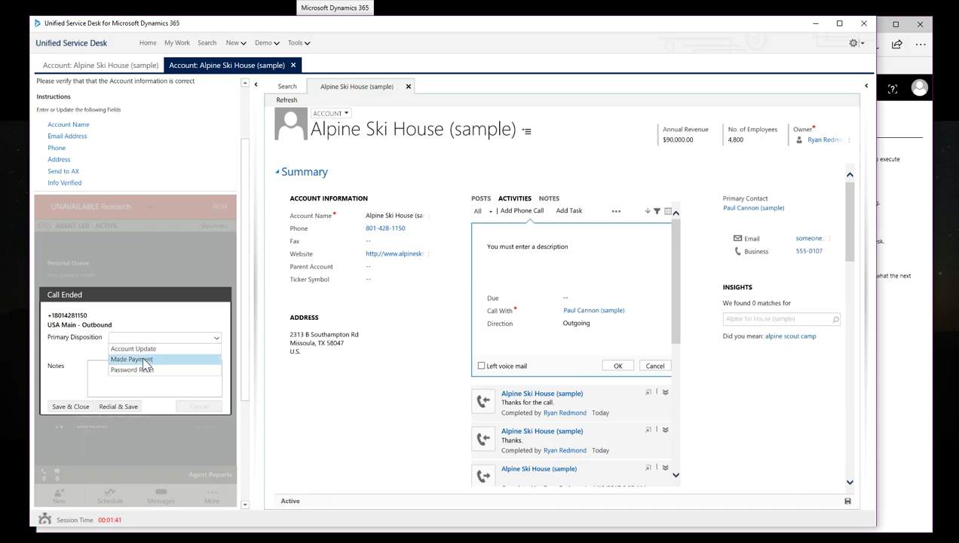
pyautogui.click(148, 359)
pyautogui.click(117, 381)
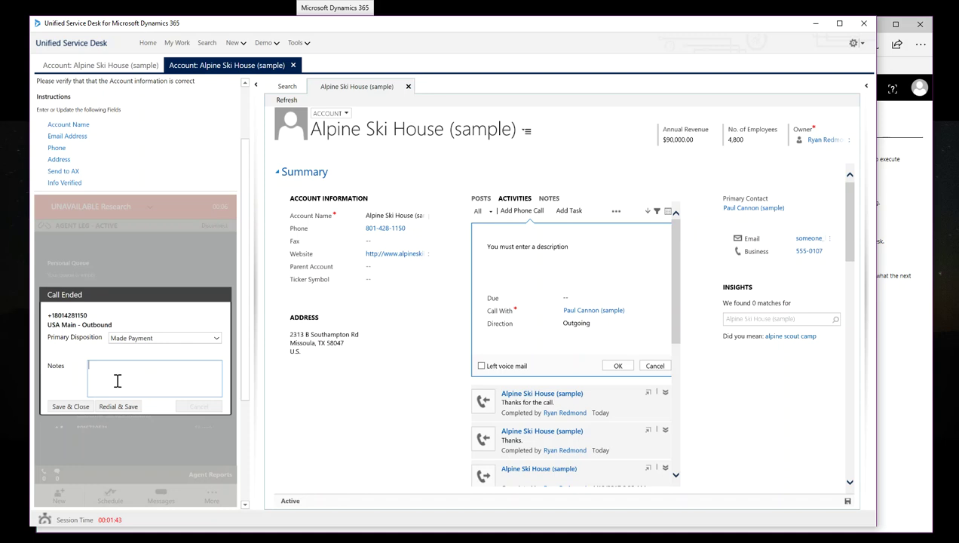
pyautogui.write('Thanks for the payment.')
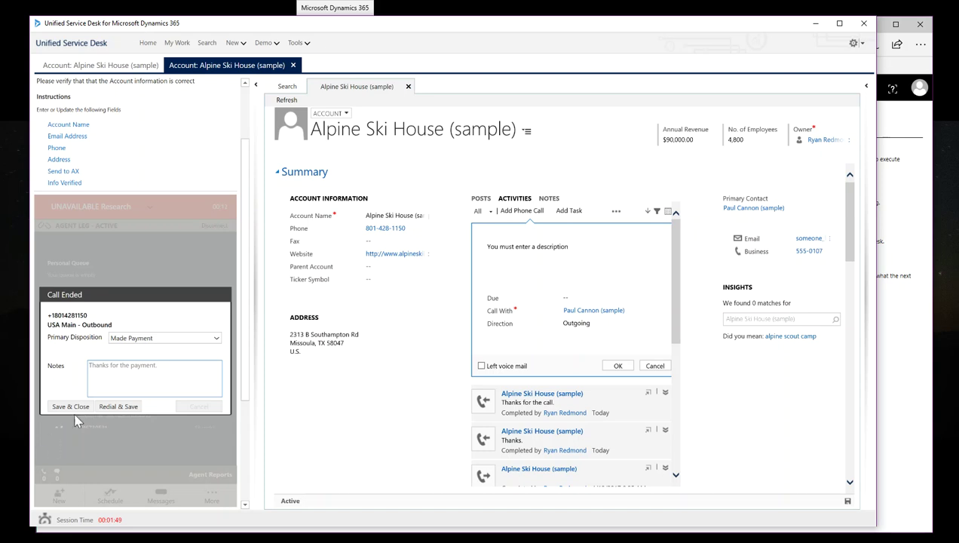
pyautogui.click(70, 406)
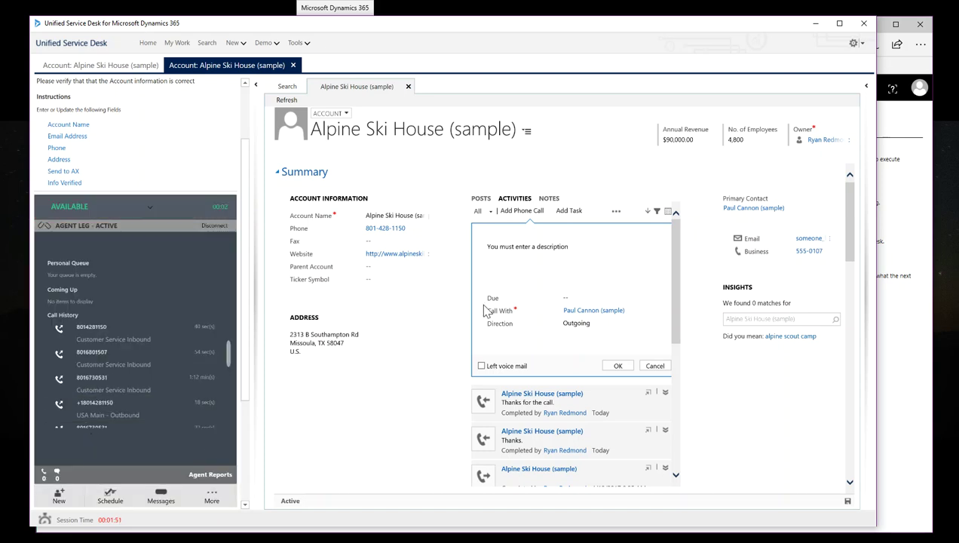